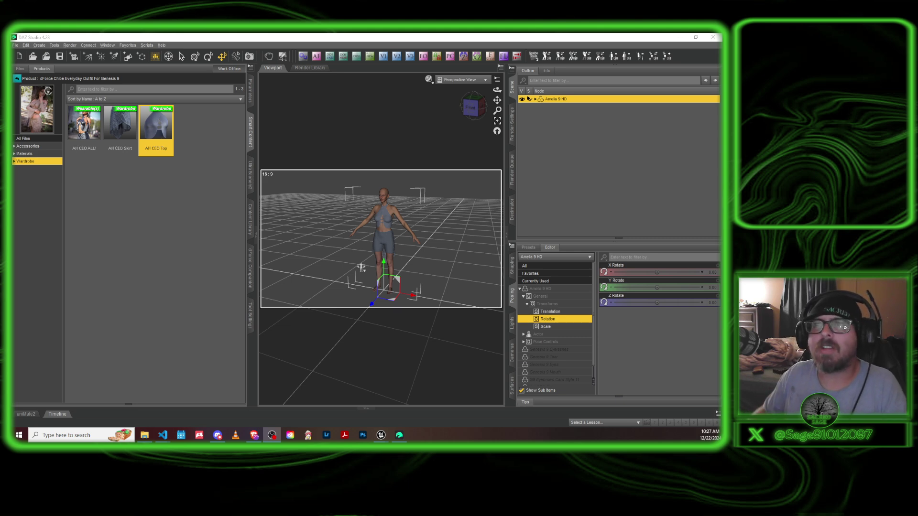
# - Switch between DAZ Studio and the Unreal editor, ending back in DAZ Studio
pyautogui.click(354, 37)
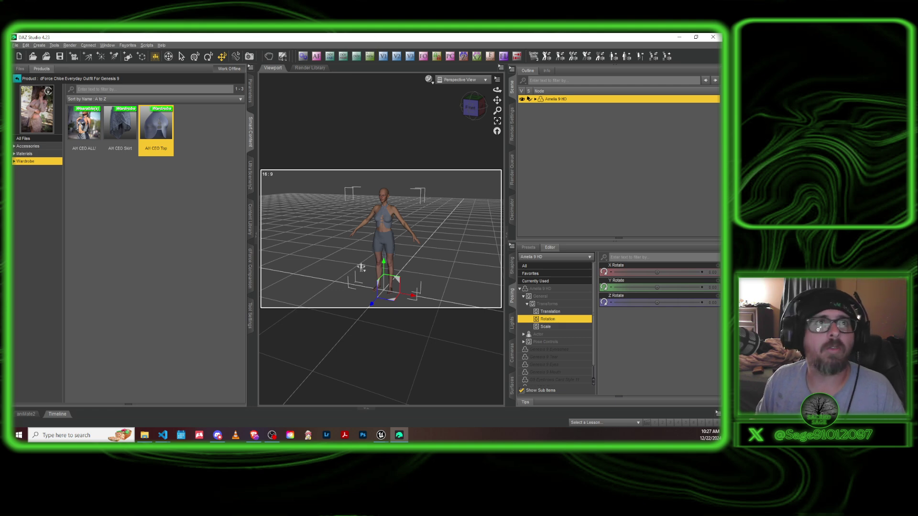
pyautogui.hotkey('alt', 'Tab')
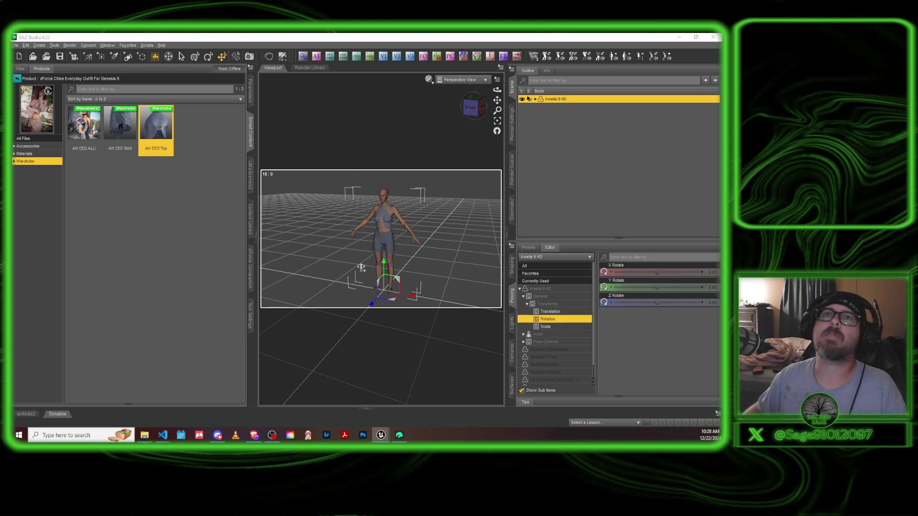
pyautogui.click(232, 37)
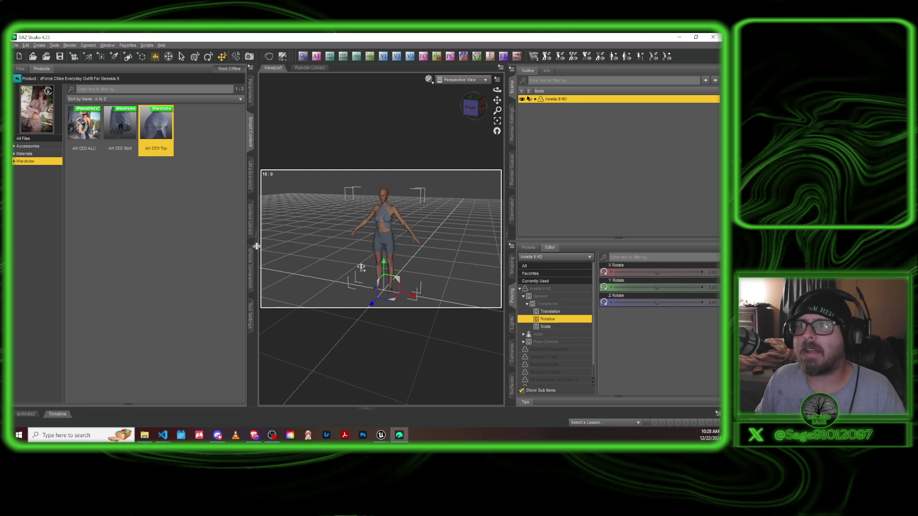
# - Select the whole Amelia 9 HD figure and run File > Send To > Daz to Unreal
pyautogui.click(392, 216)
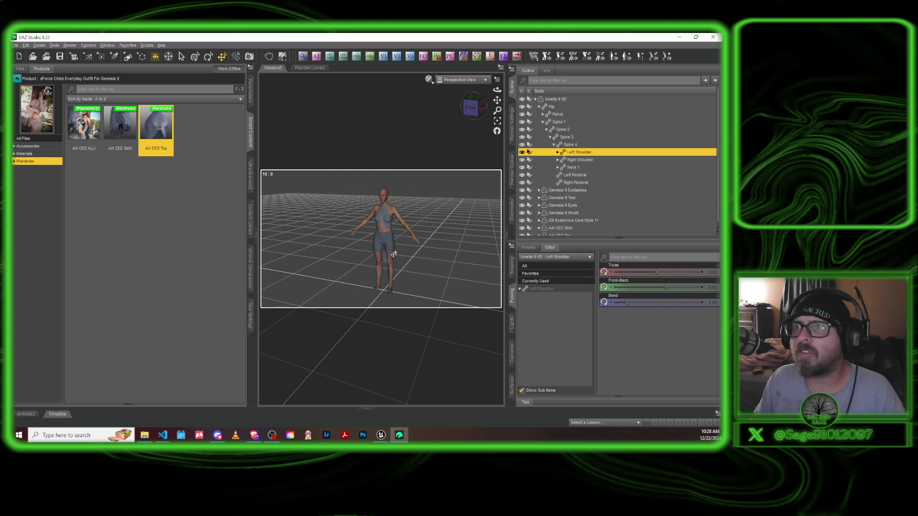
pyautogui.click(407, 247)
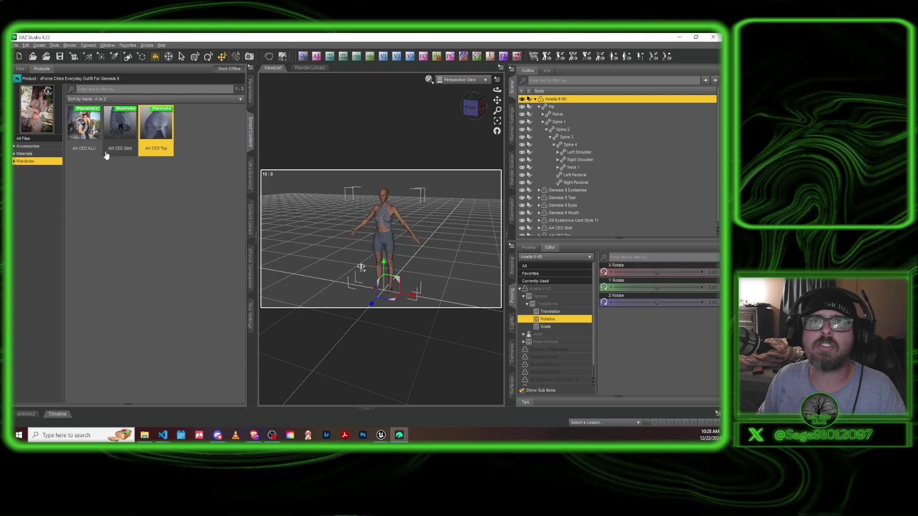
pyautogui.click(16, 47)
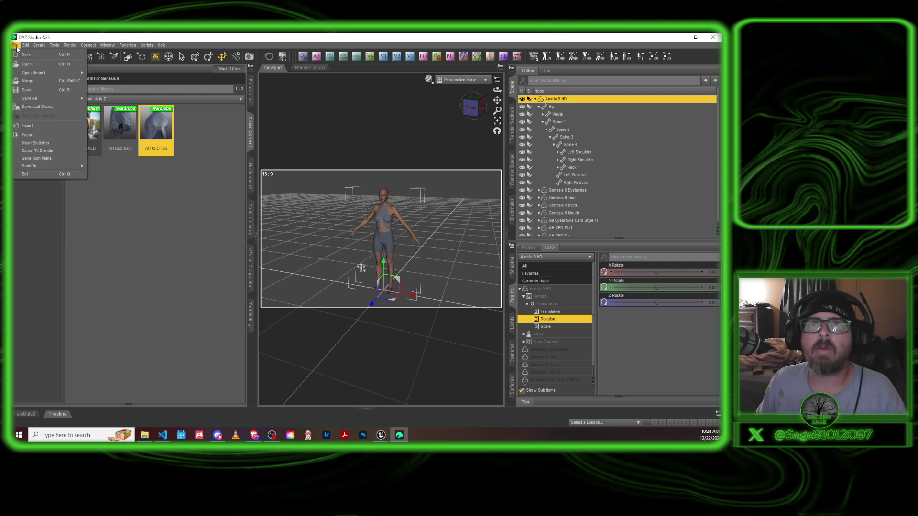
pyautogui.moveTo(39, 166)
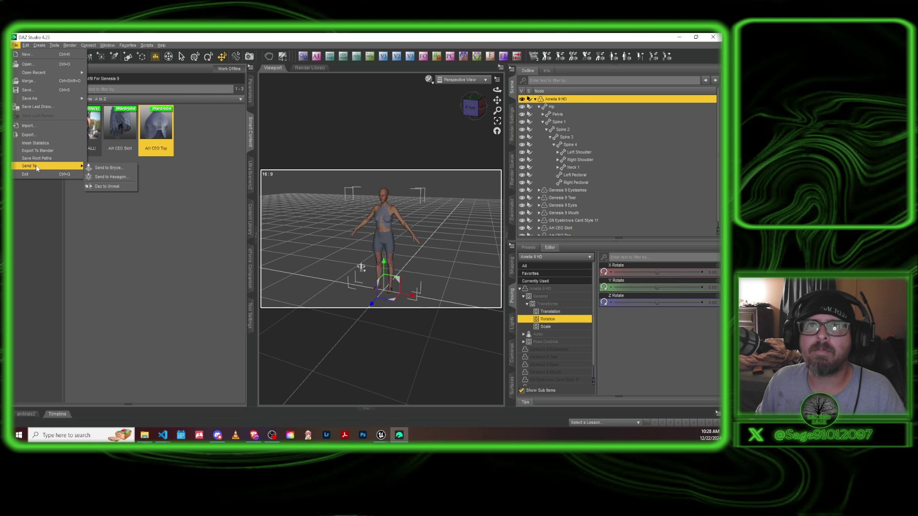
pyautogui.click(111, 187)
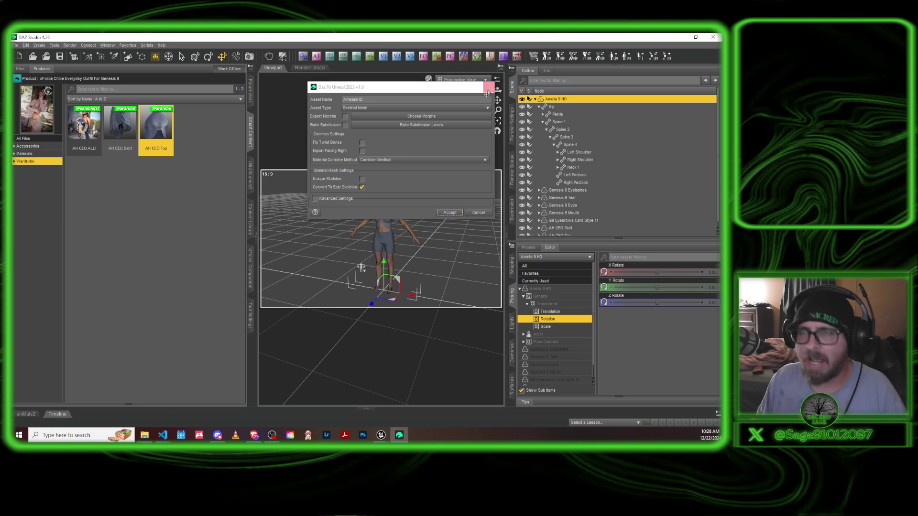
# - Close the Daz To Unreal export dialog so the export proceeds into Unreal
pyautogui.click(489, 88)
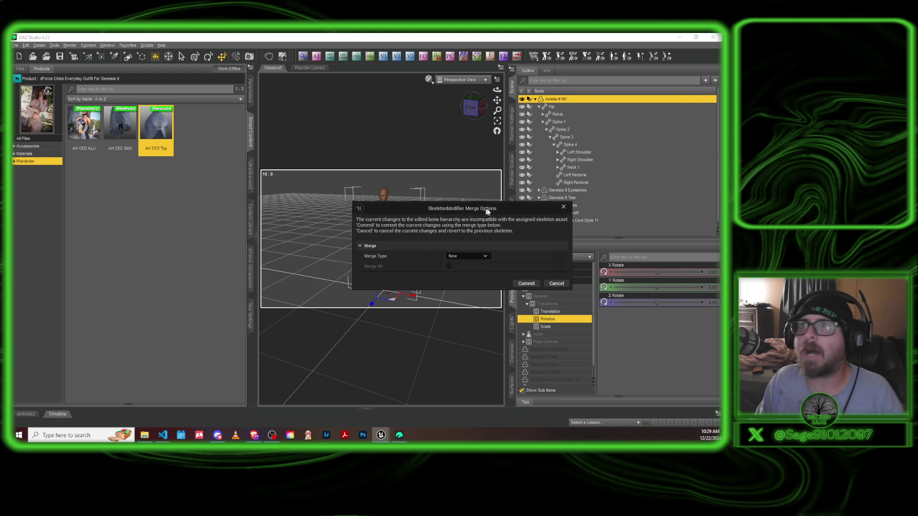
# - Commit the skeleton merge with Merge Type set to Merge and Merge All ticked
pyautogui.moveTo(478, 193); pyautogui.dragTo(477, 192)
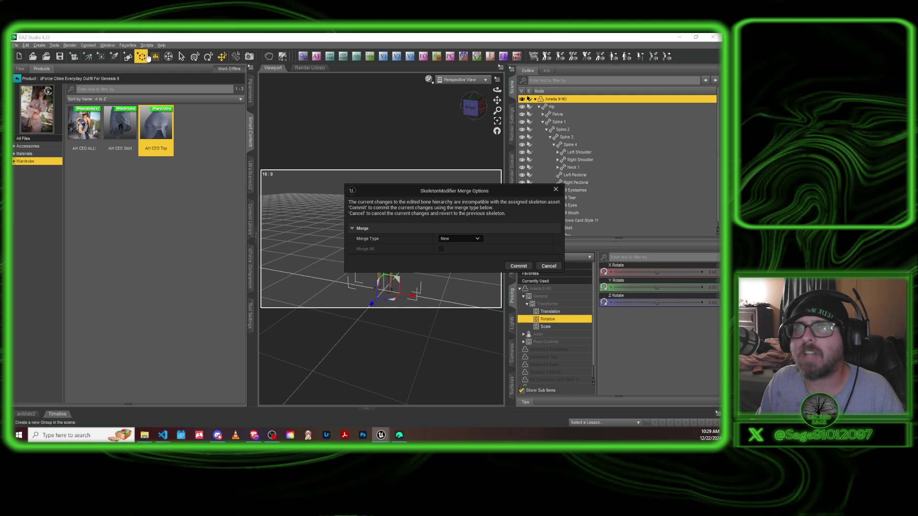
pyautogui.moveTo(468, 195); pyautogui.dragTo(383, 159)
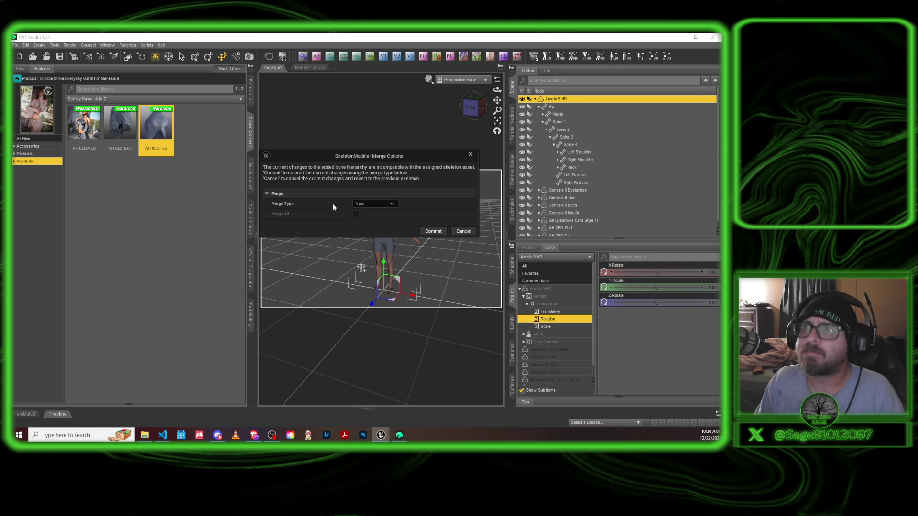
pyautogui.click(390, 206)
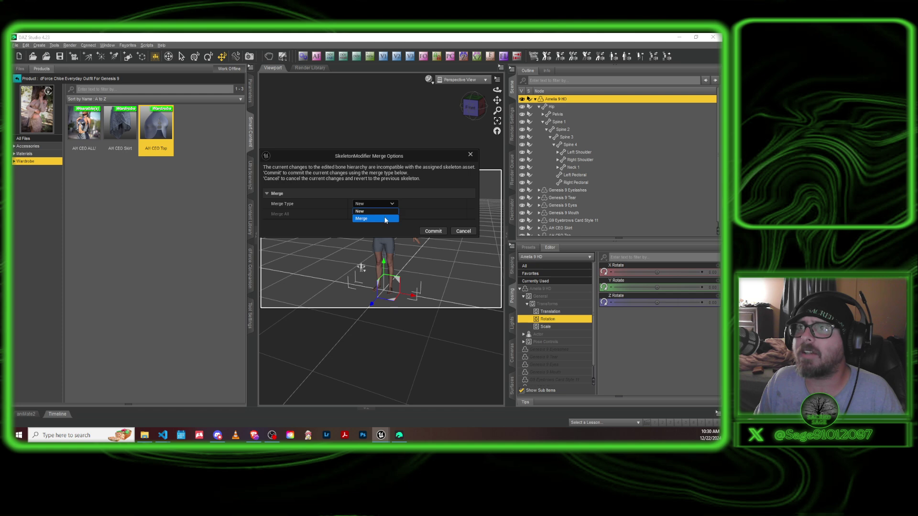
pyautogui.click(385, 220)
pyautogui.click(357, 214)
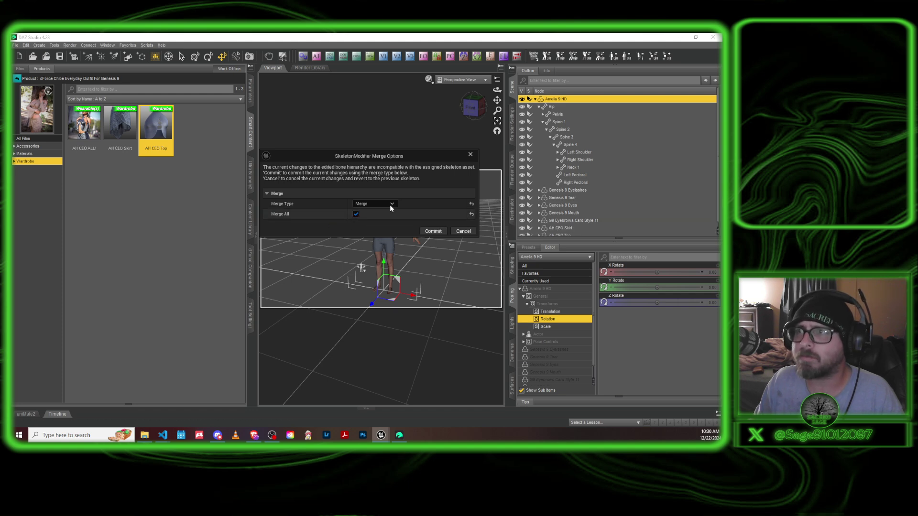
pyautogui.click(433, 231)
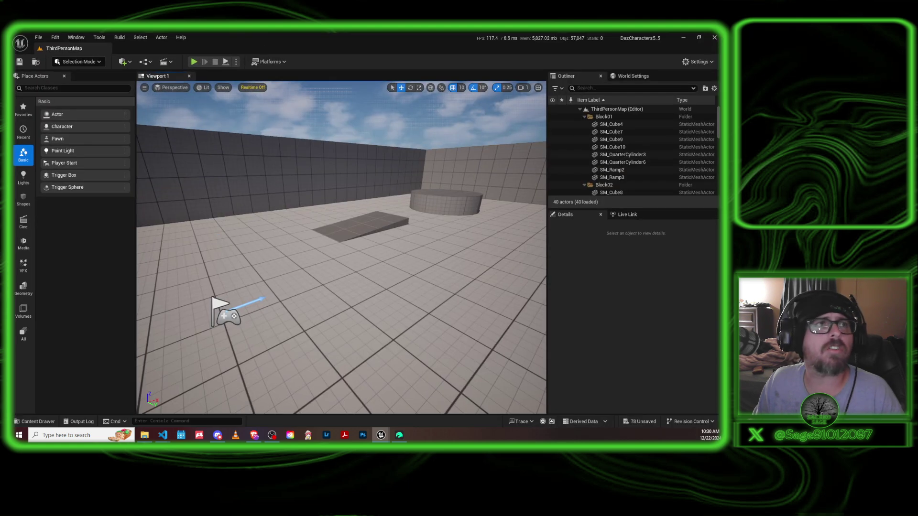
# - Close the import Message Log window
pyautogui.moveTo(333, 106); pyautogui.dragTo(330, 90)
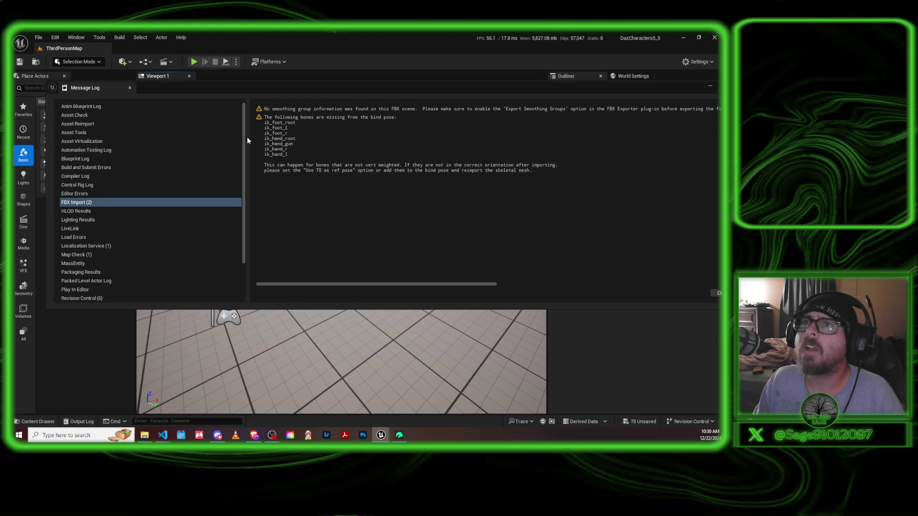
pyautogui.moveTo(581, 90); pyautogui.dragTo(534, 75)
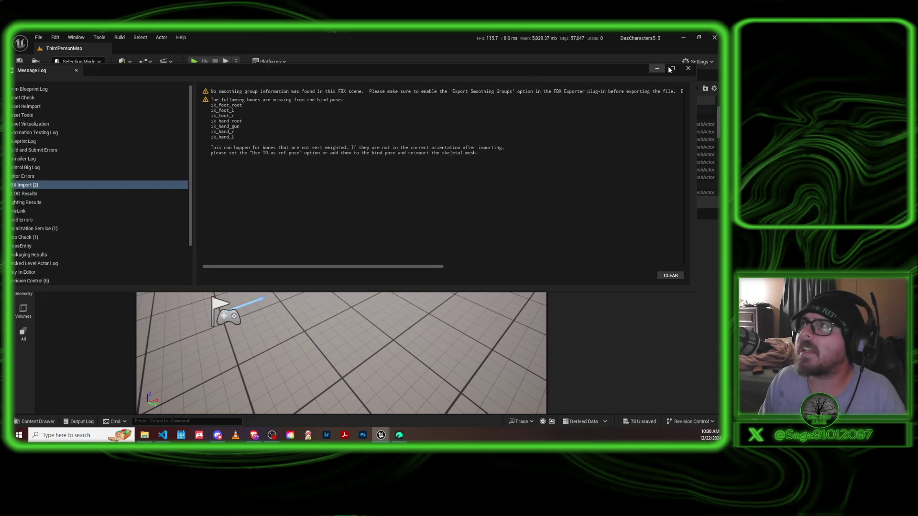
pyautogui.click(688, 69)
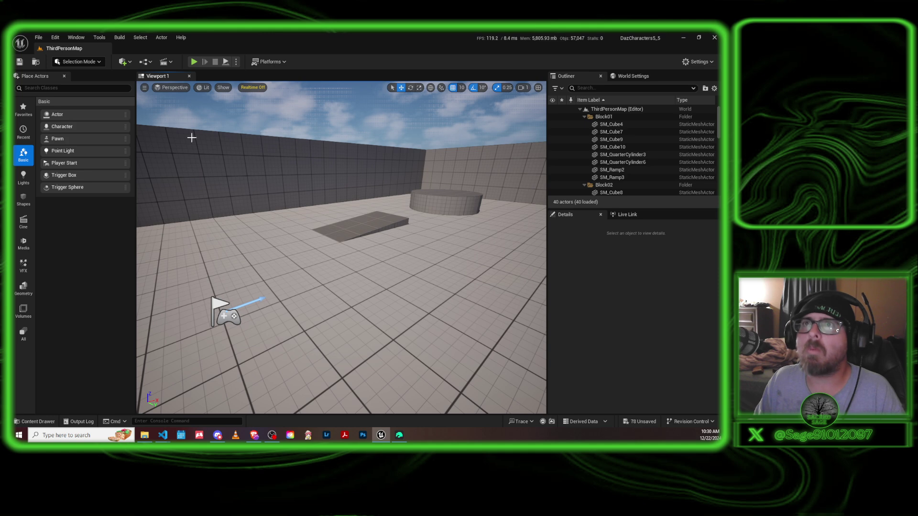
# - Test-play the level, exit play with Esc, and open the Content Drawer
pyautogui.click(194, 62)
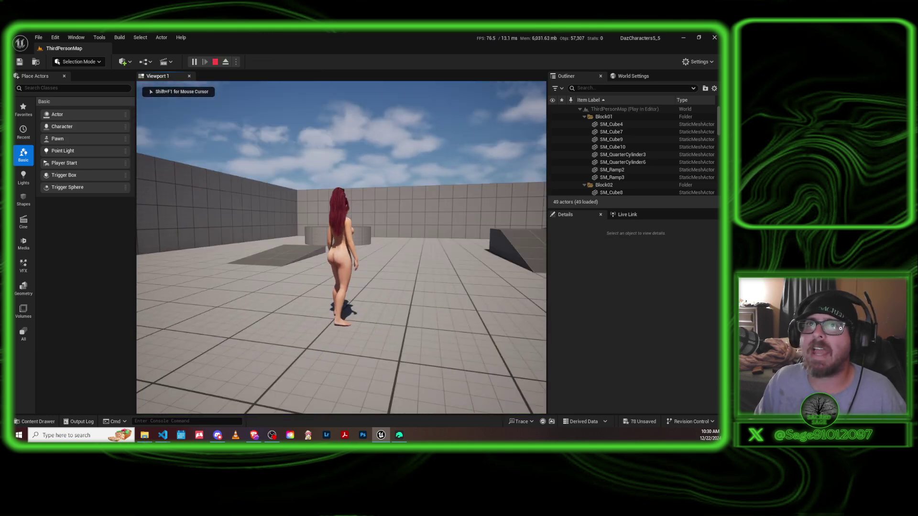
pyautogui.press('Escape')
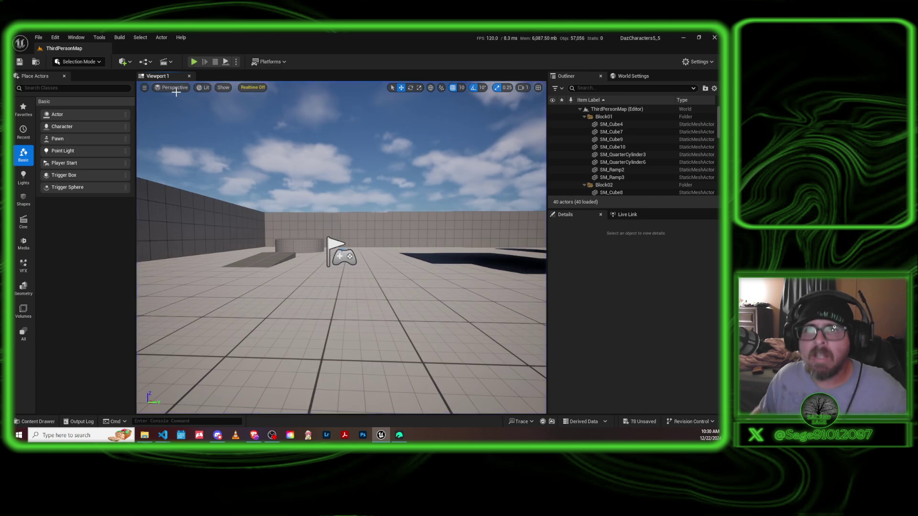
pyautogui.click(38, 421)
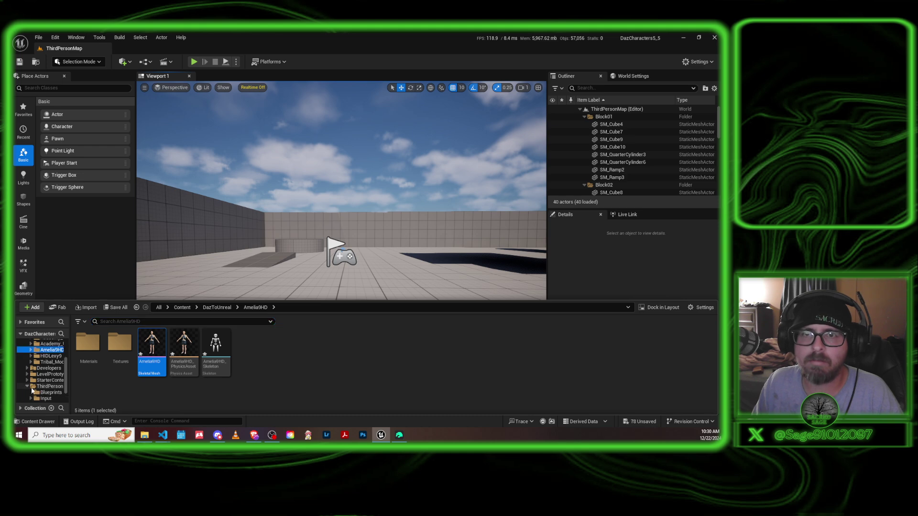
# - Open ThirdPerson/Blueprints/BP_ThirdPersonCharacter and delete its elsa_mesh component
pyautogui.click(26, 387)
pyautogui.click(51, 381)
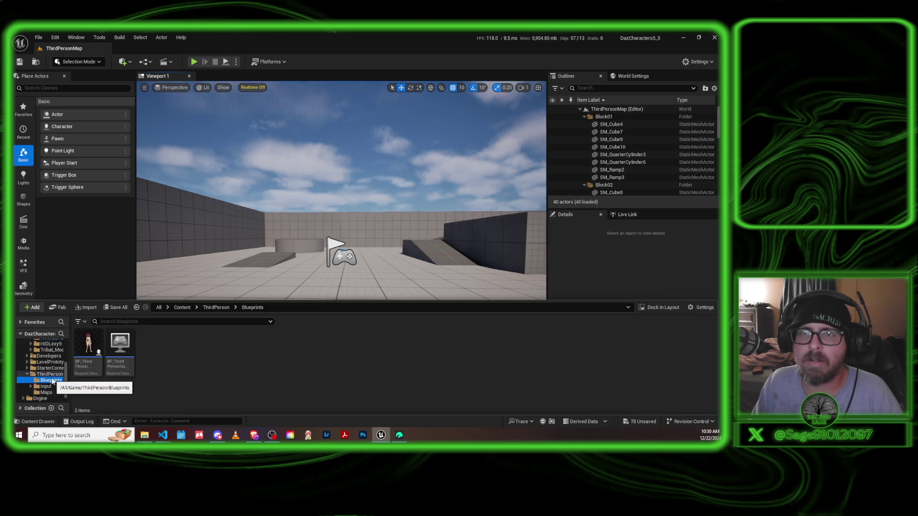
pyautogui.doubleClick(88, 346)
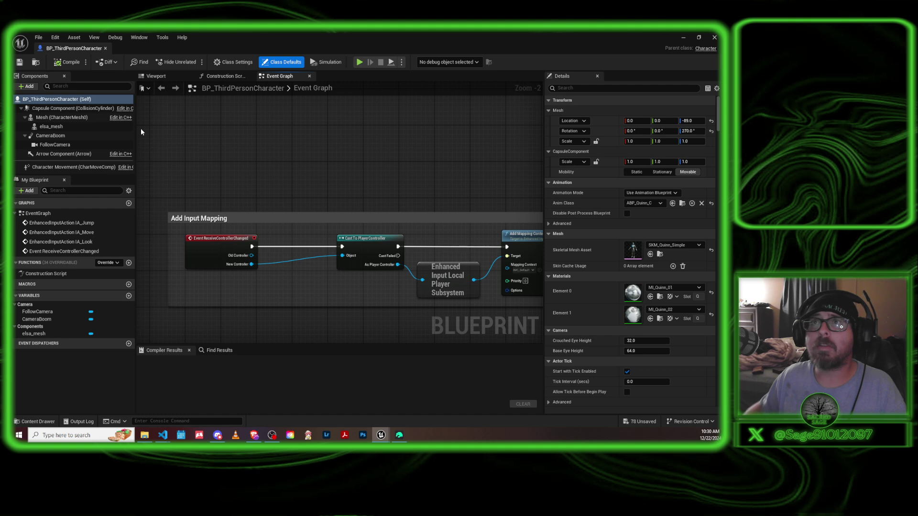
pyautogui.click(35, 126)
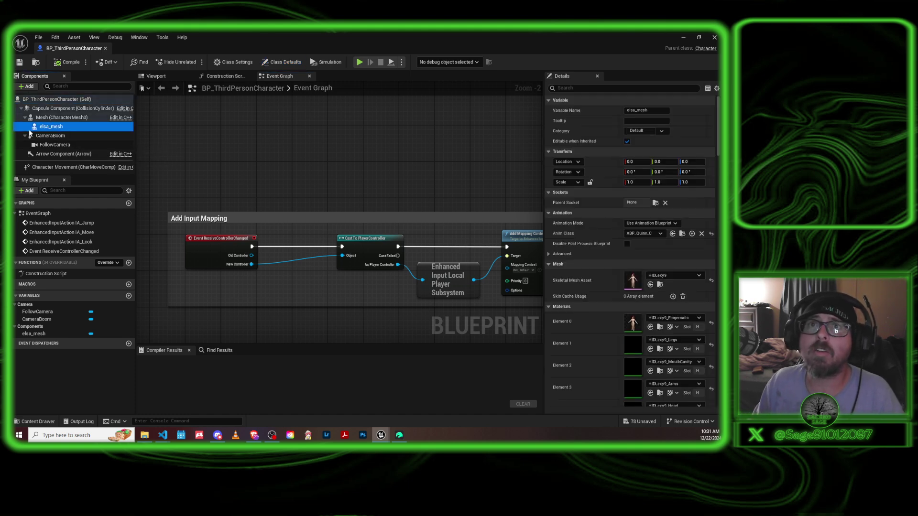
pyautogui.rightClick(53, 130)
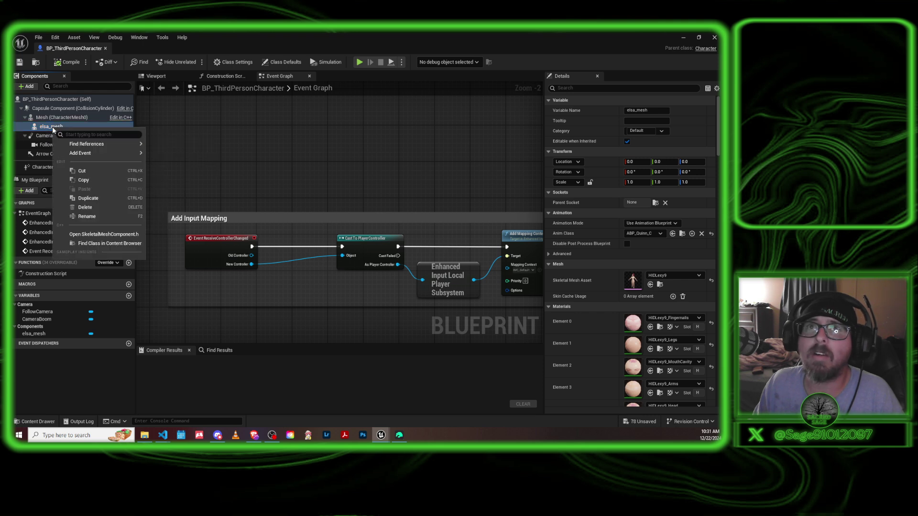
pyautogui.click(95, 207)
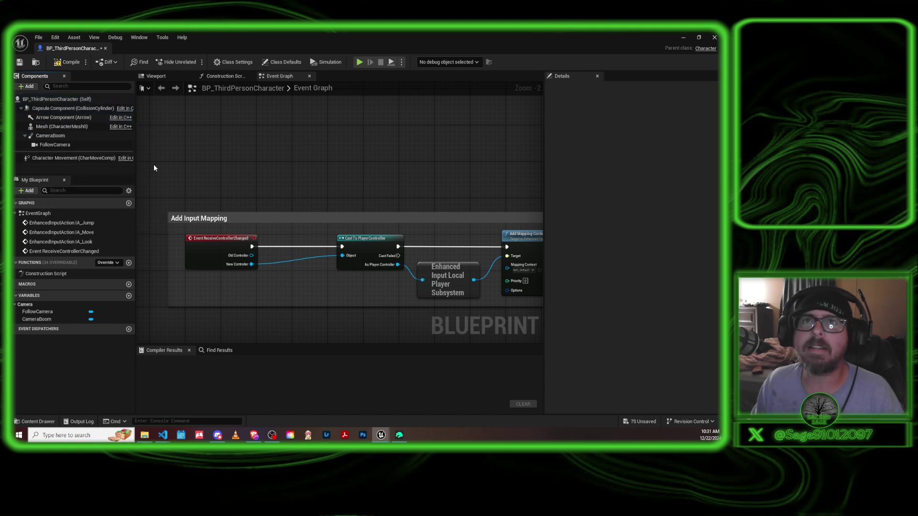
# - In the viewport, tick Visible on the Mesh component using a 'vis' Details search
pyautogui.click(160, 78)
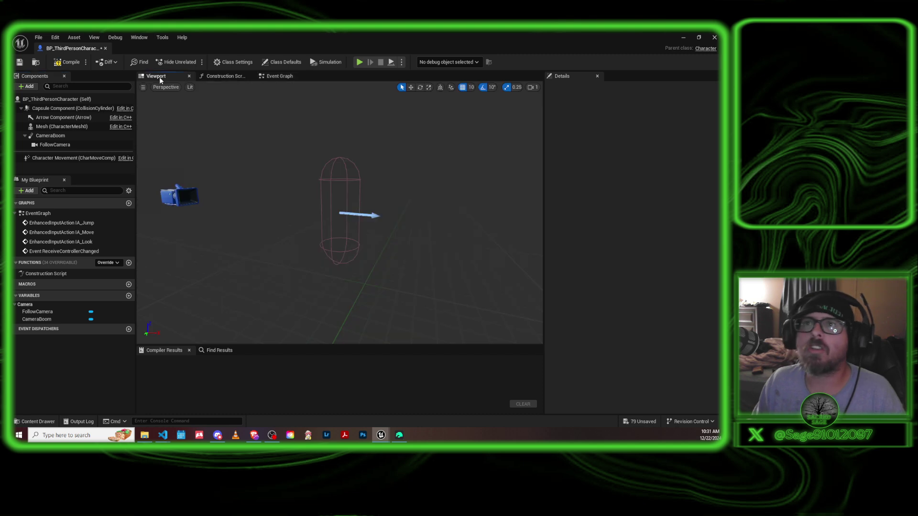
pyautogui.click(68, 128)
pyautogui.click(579, 87)
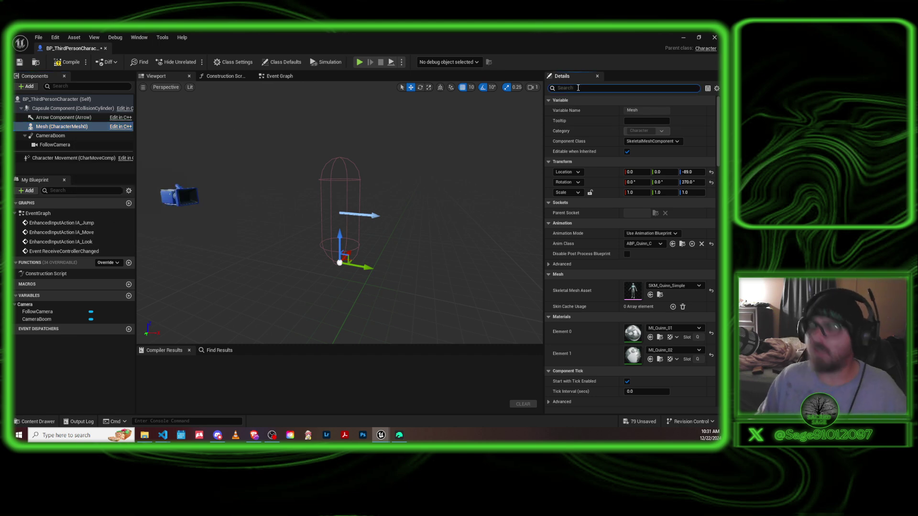
pyautogui.write('vis')
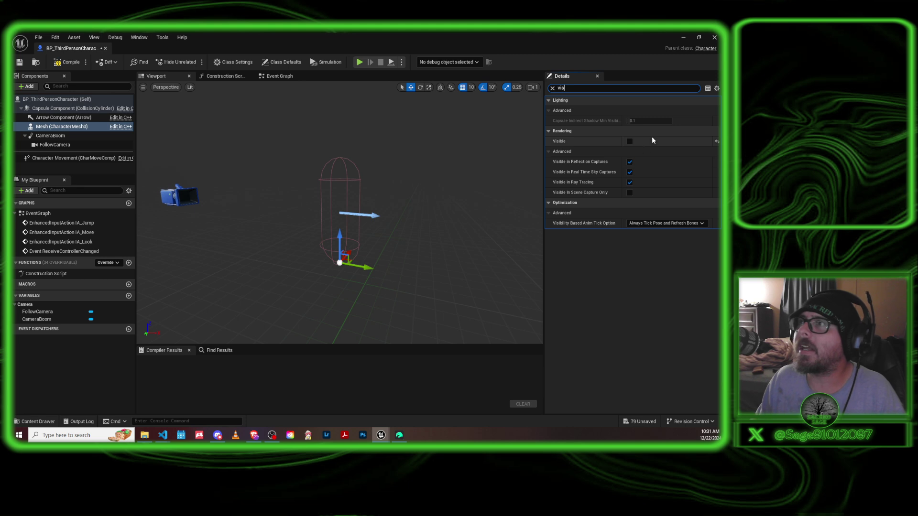
pyautogui.click(630, 141)
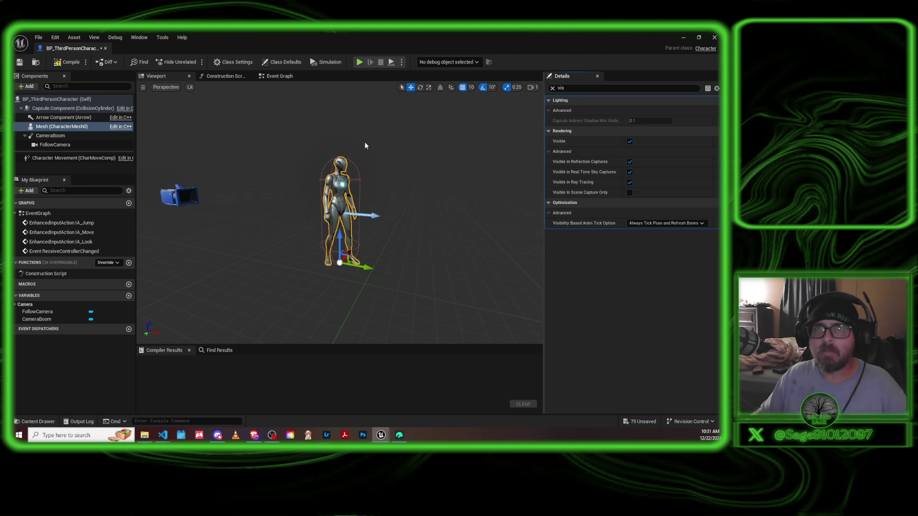
pyautogui.click(49, 135)
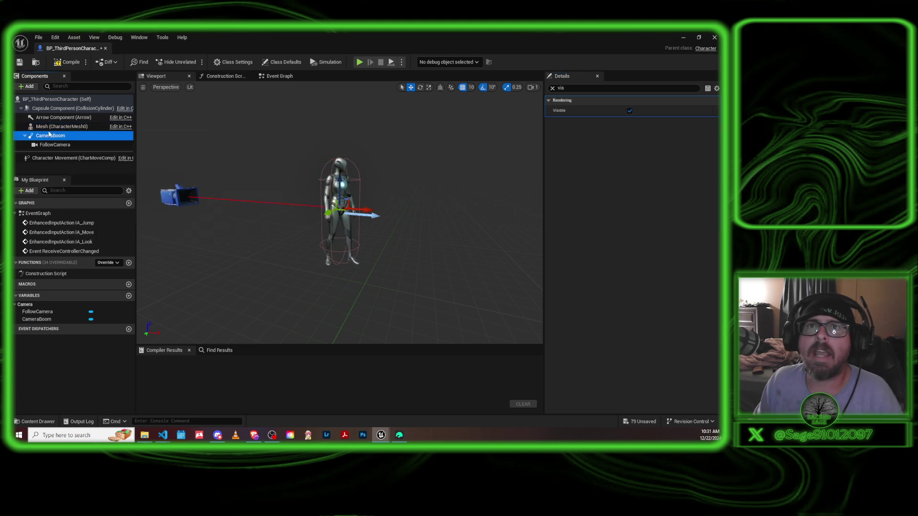
pyautogui.click(48, 127)
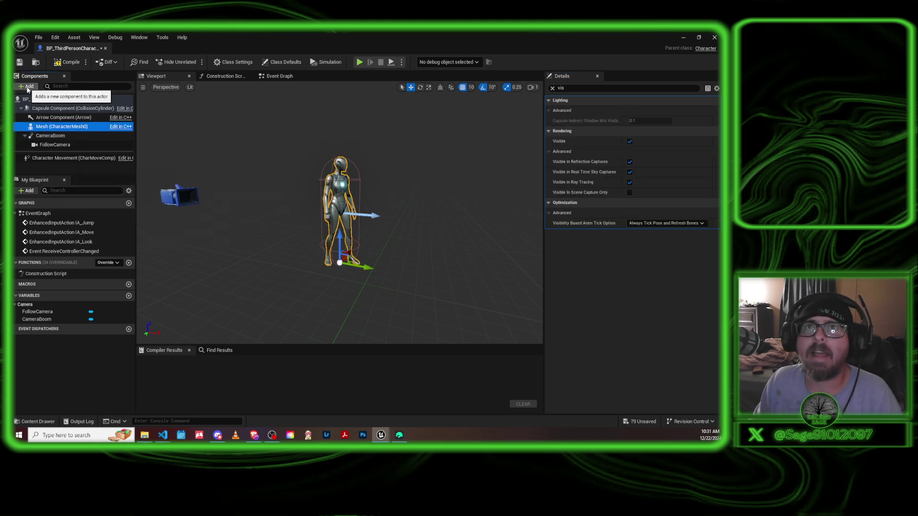
# - Add a Skeletal Mesh component under Mesh, name it Cool, and clear the Details filter
pyautogui.click(28, 87)
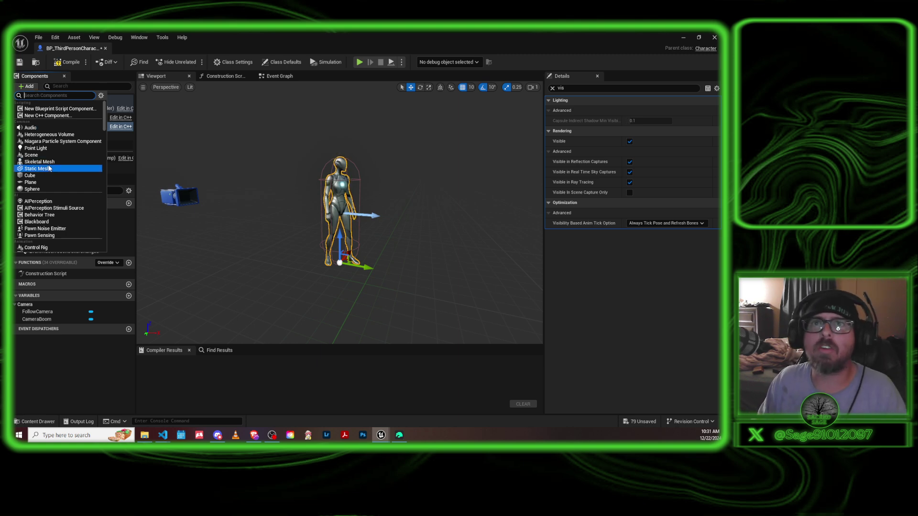
pyautogui.click(49, 164)
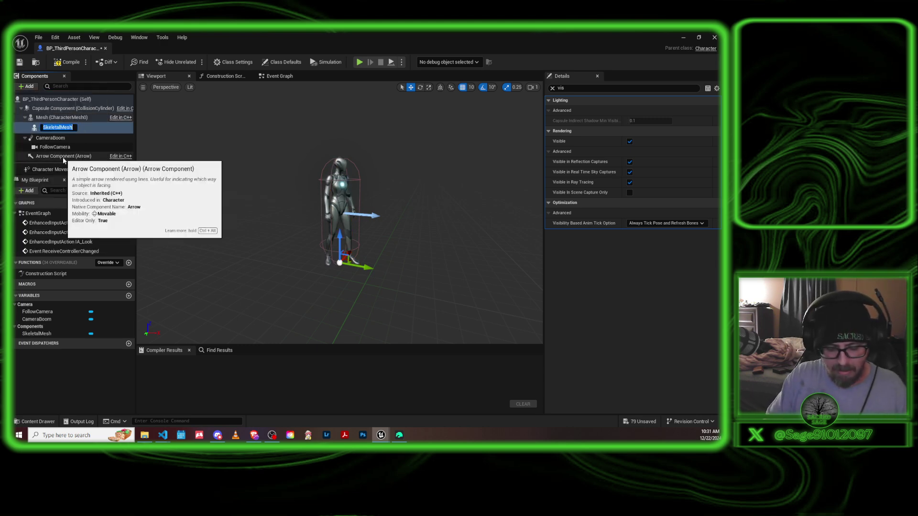
pyautogui.write('C')
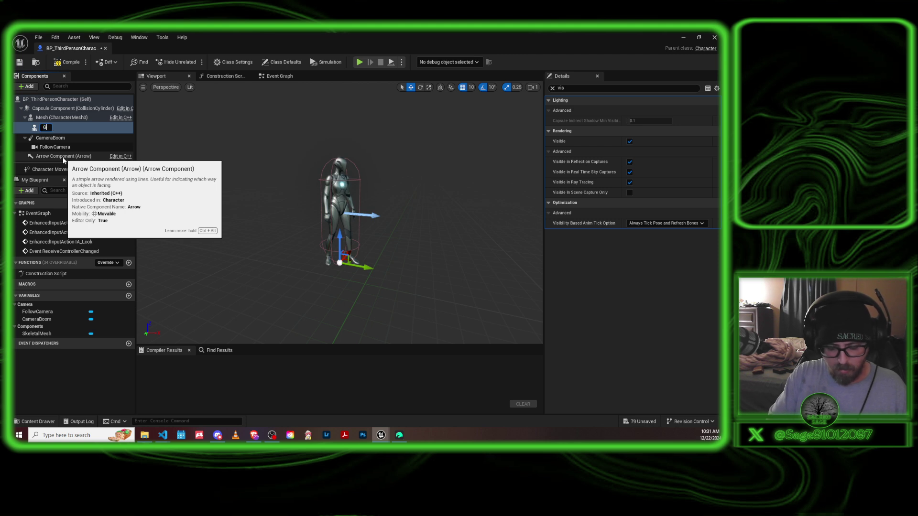
pyautogui.write('ool')
pyautogui.press('Return')
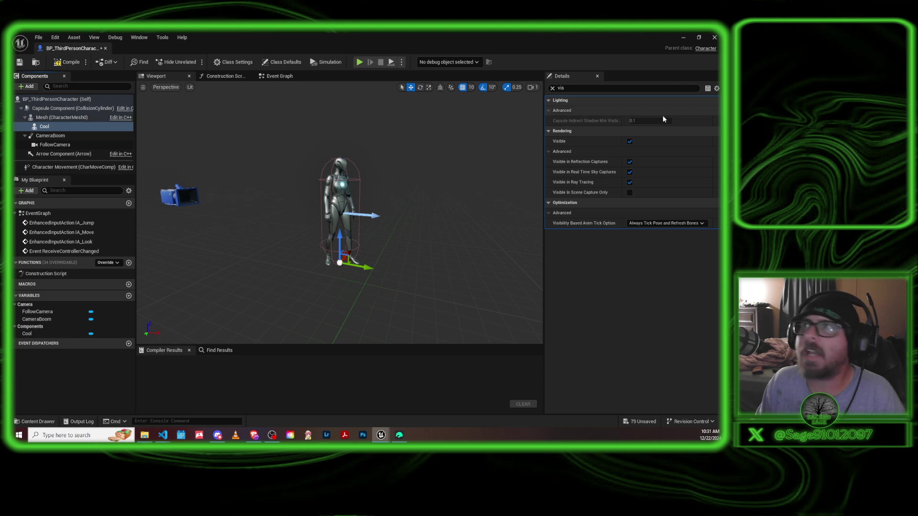
pyautogui.click(552, 88)
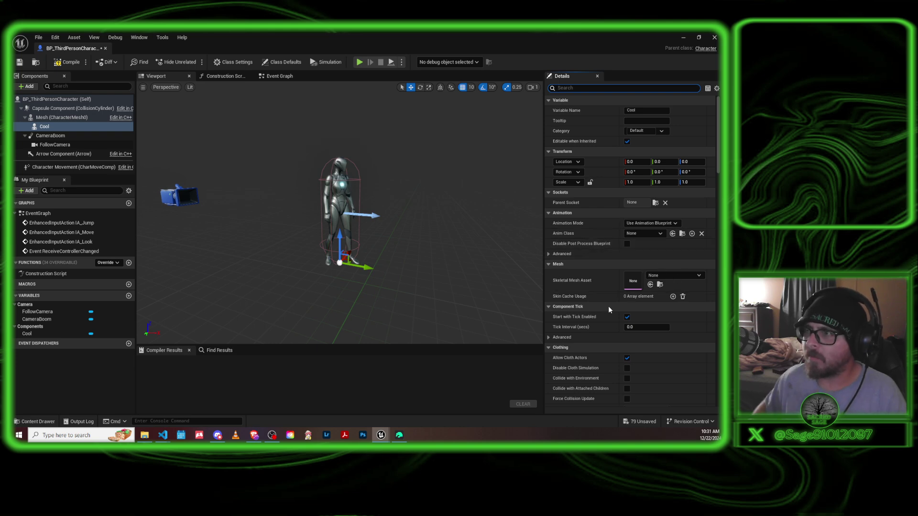
# - Pick Amelia9HD as the Cool component's Skeletal Mesh Asset
pyautogui.click(699, 276)
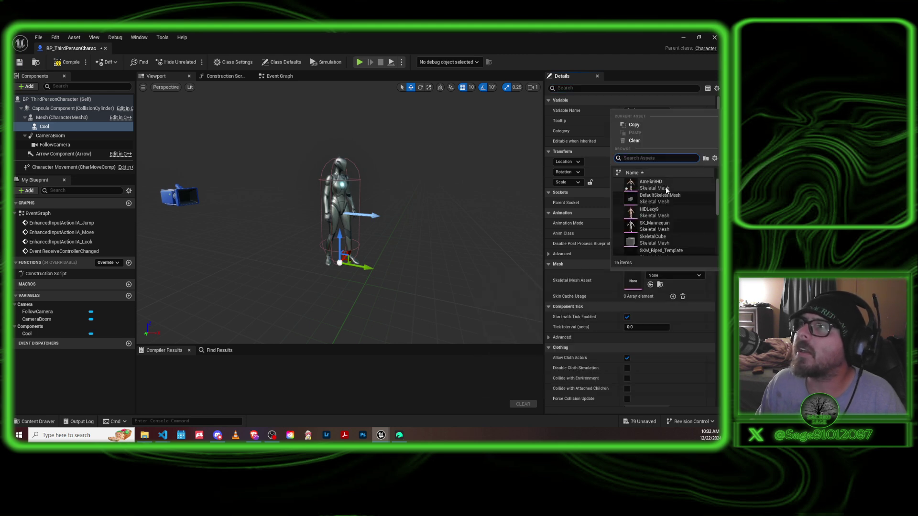
pyautogui.click(652, 184)
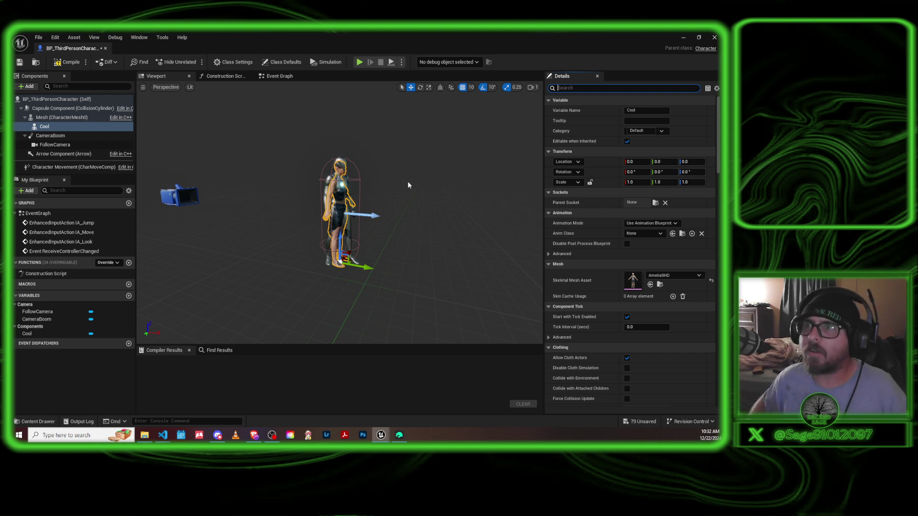
# - Check Cool's Animation Mode, comparing its settings with the original Mesh component
pyautogui.click(673, 223)
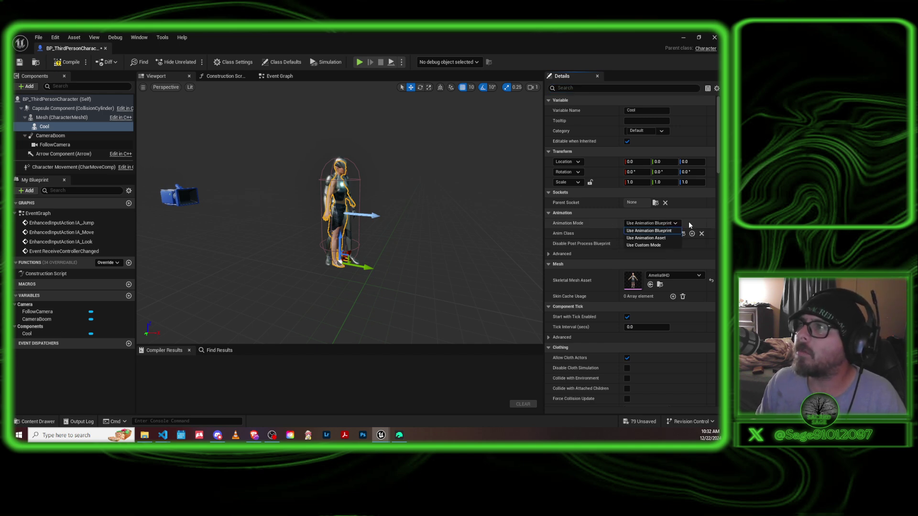
pyautogui.click(695, 223)
pyautogui.scroll(-4, 692, 239)
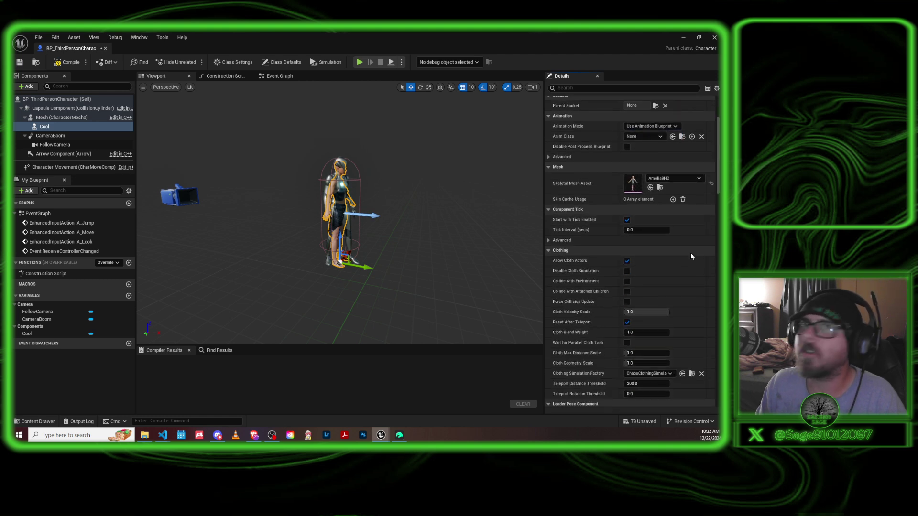
pyautogui.click(59, 117)
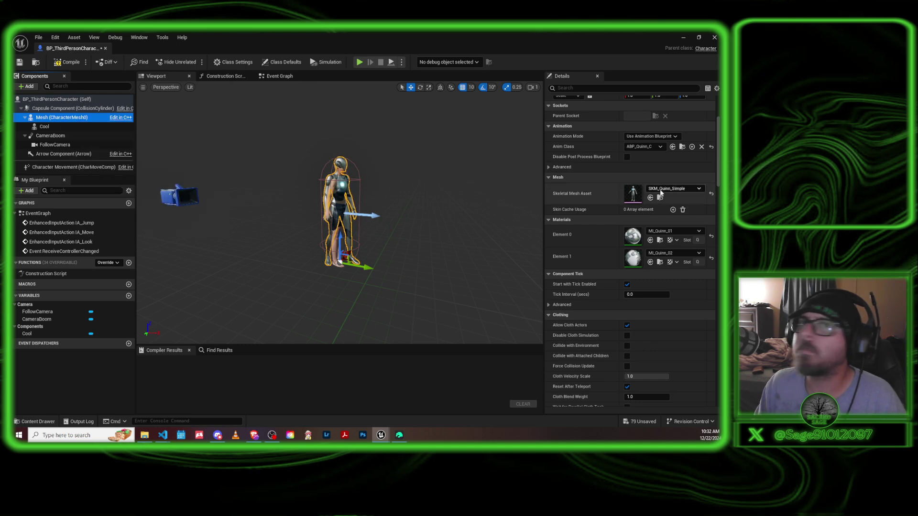
pyautogui.click(47, 126)
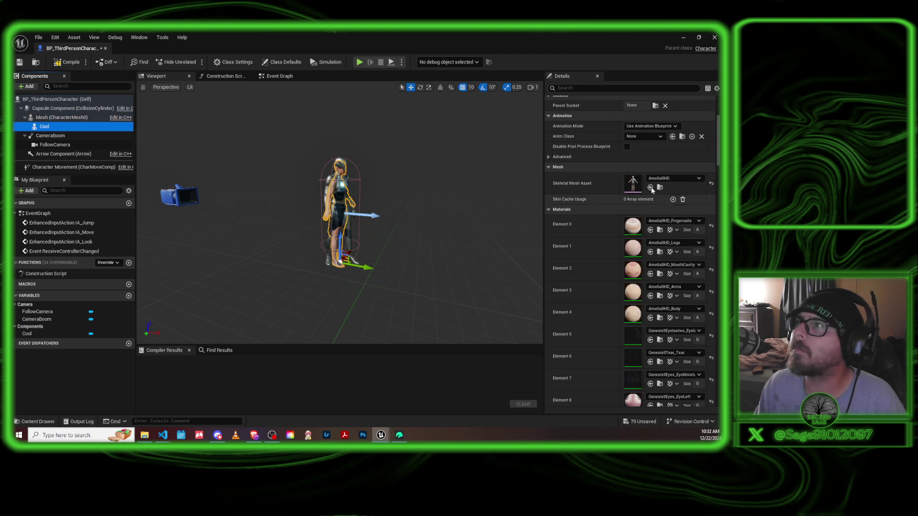
pyautogui.scroll(4, 652, 190)
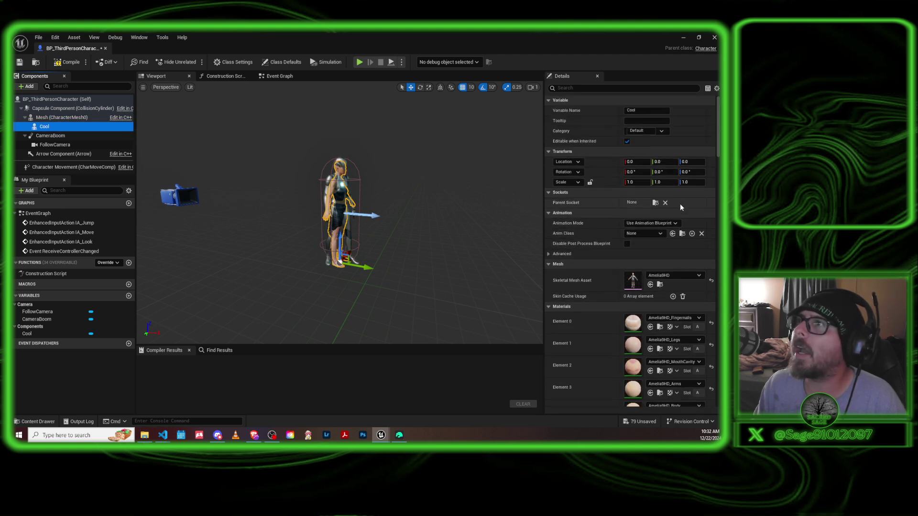
# - Collapse Cool's Materials list and expand its Animation > Advanced options
pyautogui.click(674, 223)
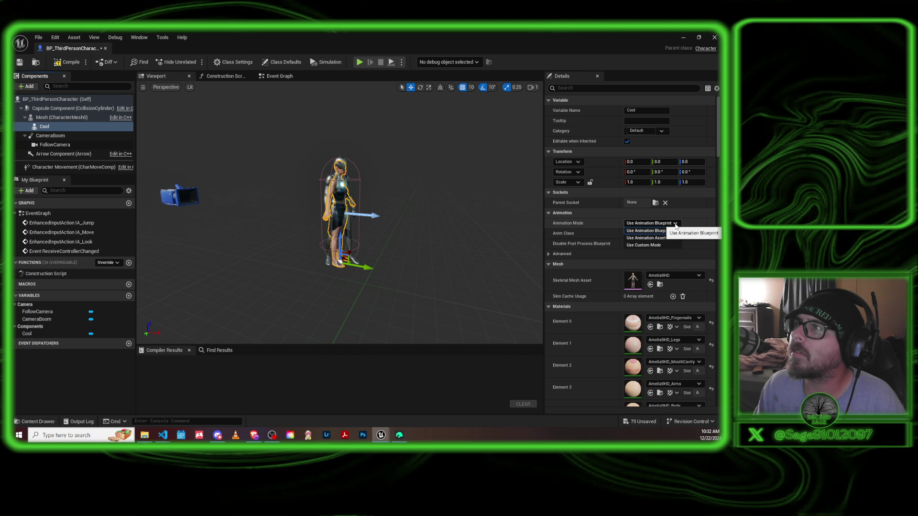
pyautogui.moveTo(717, 125); pyautogui.dragTo(717, 205)
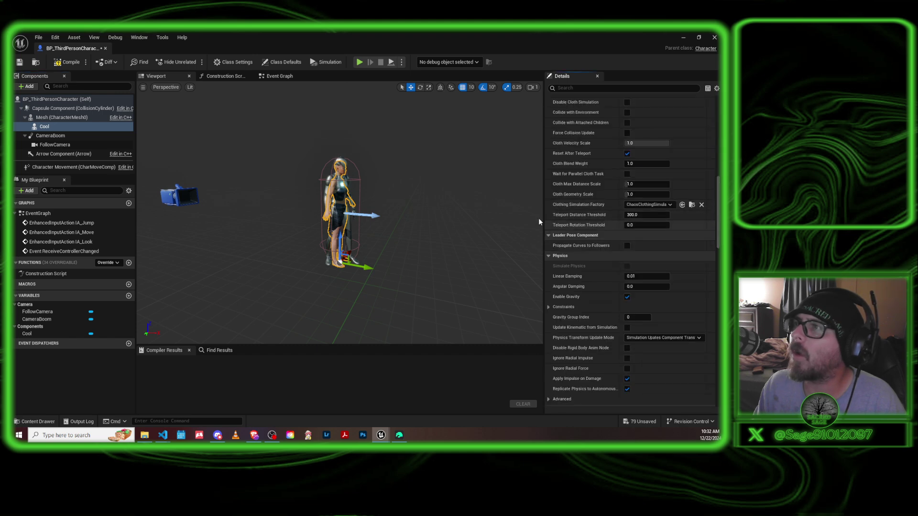
pyautogui.scroll(6, 601, 211)
pyautogui.scroll(15, 601, 210)
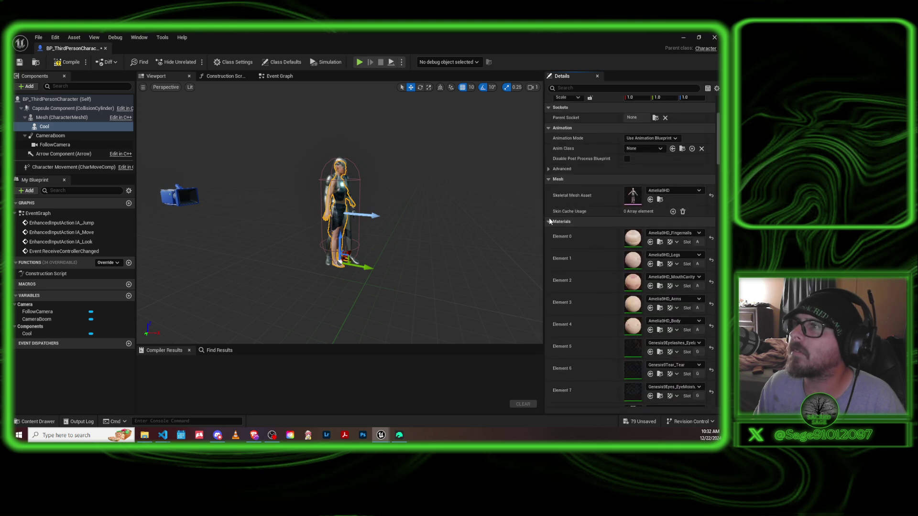
pyautogui.click(549, 222)
pyautogui.click(549, 169)
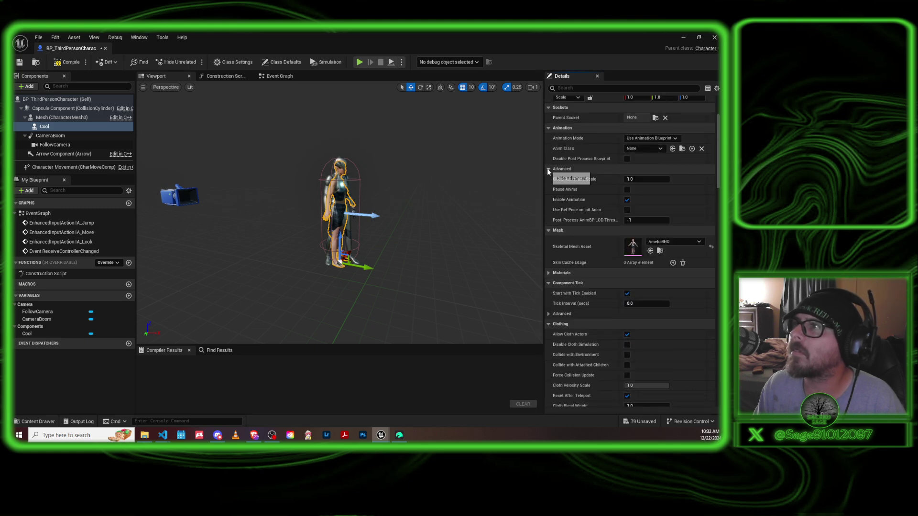
pyautogui.scroll(1, 602, 191)
pyautogui.scroll(1, 601, 188)
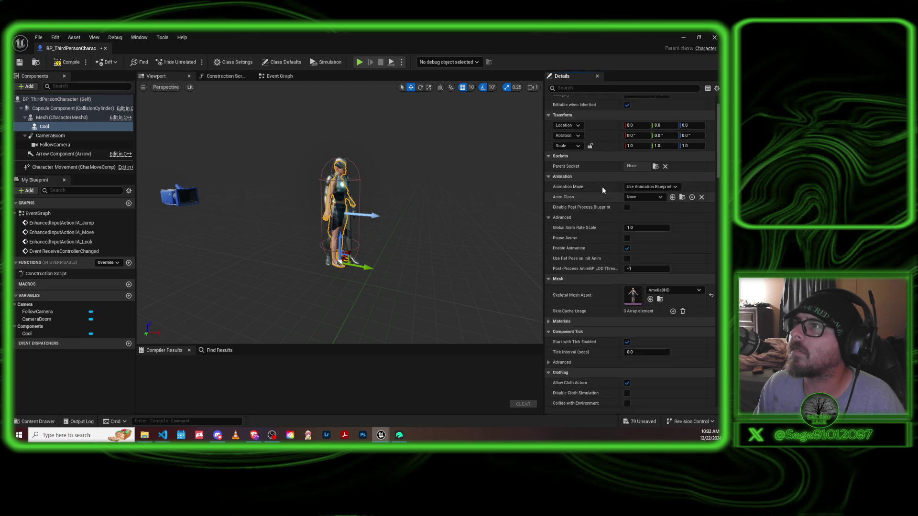
pyautogui.click(644, 196)
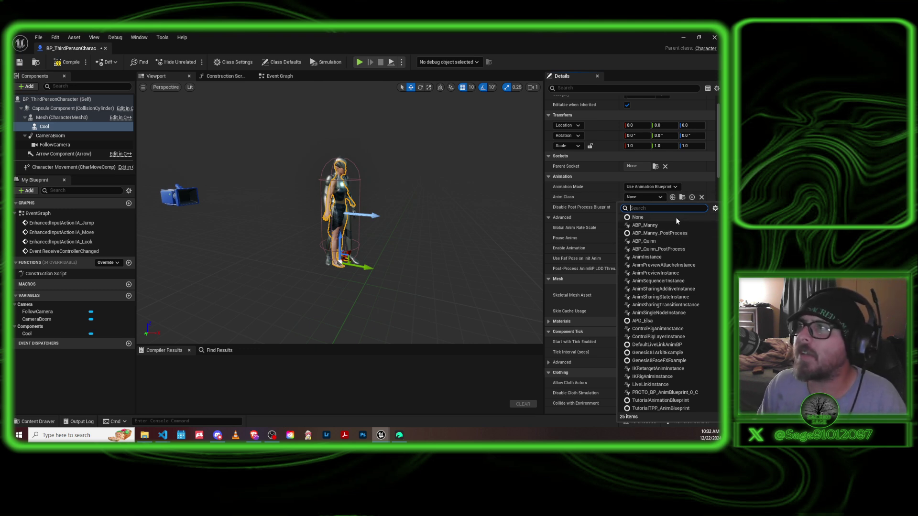
# - Set Cool's Anim Class to ABP_Quinn_C, then select the Mesh (CharacterMesh0) component
pyautogui.click(652, 241)
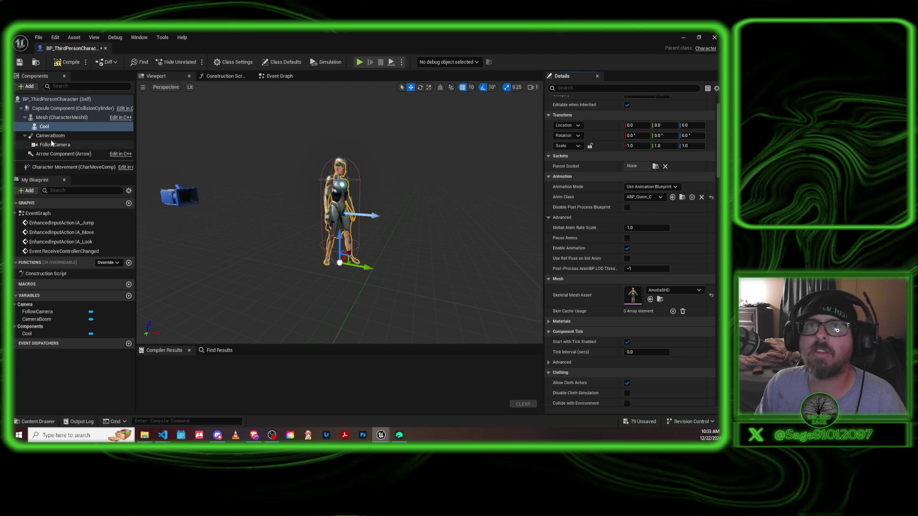
pyautogui.click(72, 117)
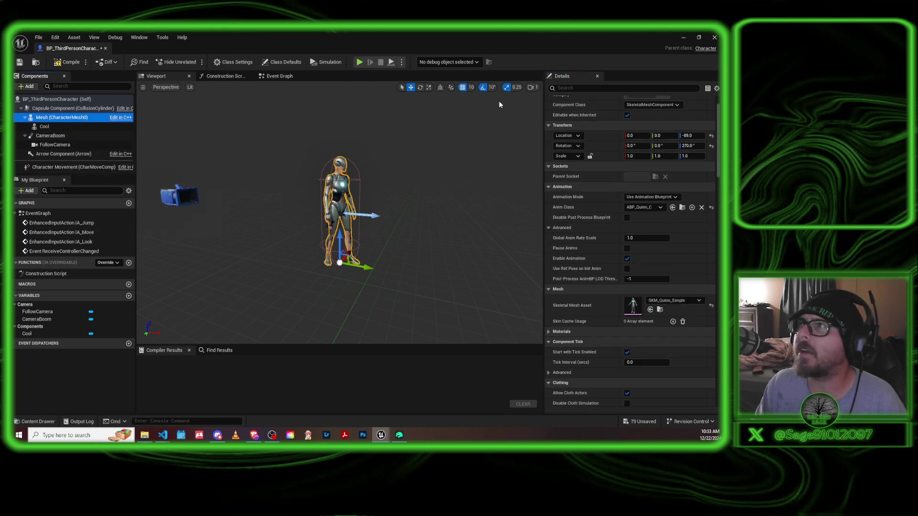
# - Untick Rendering > Visible on the Mesh component and compile the blueprint
pyautogui.click(581, 88)
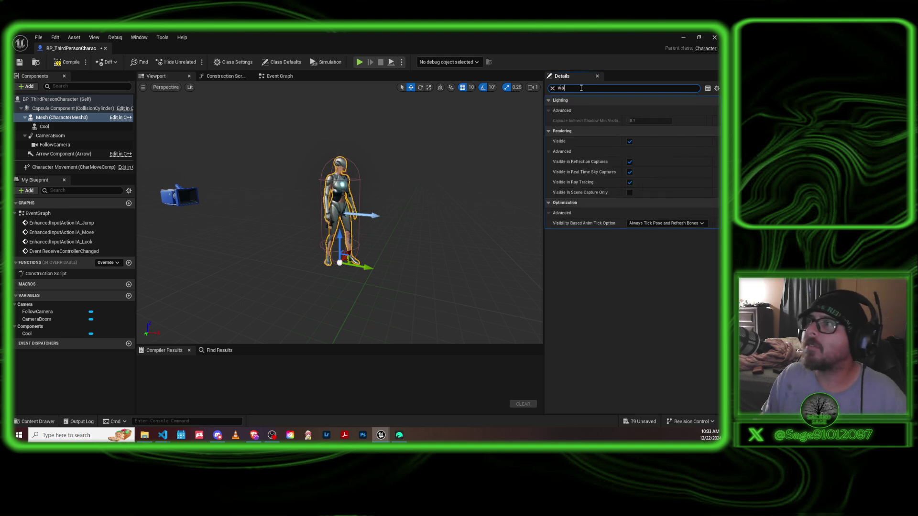
pyautogui.click(630, 141)
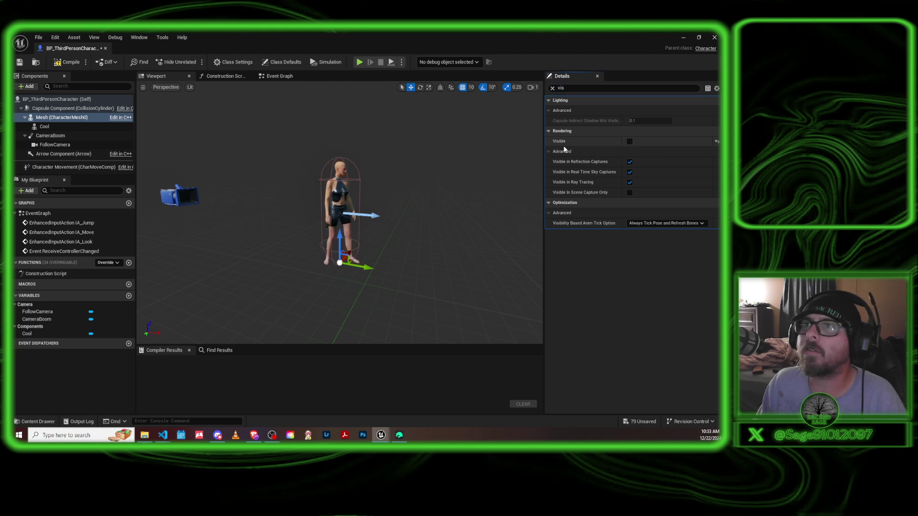
pyautogui.click(70, 63)
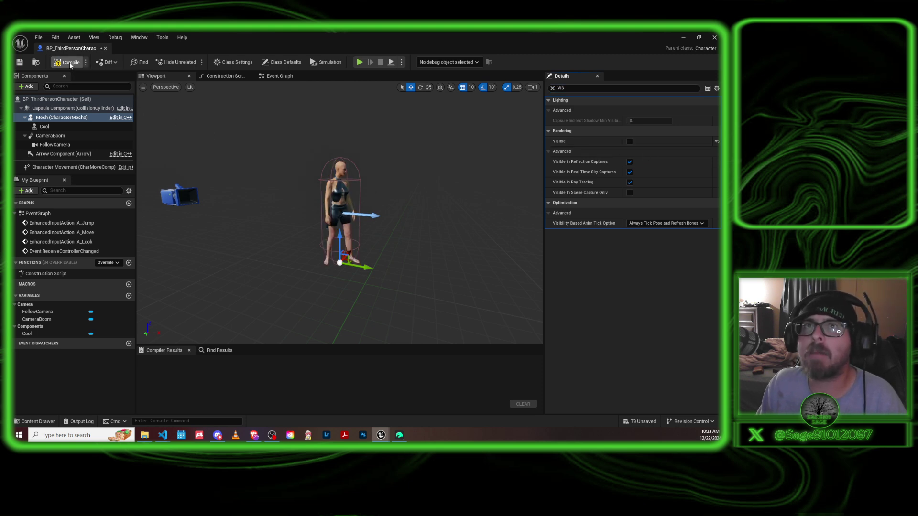
# - Close the blueprint and play ThirdPersonMap, running the Amelia9HD character forward and back
pyautogui.click(105, 49)
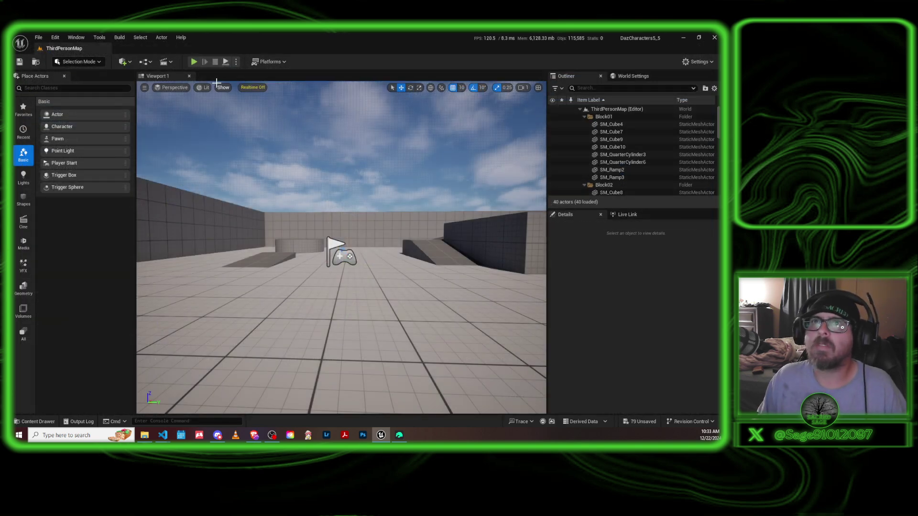
pyautogui.click(194, 61)
pyautogui.press('w')
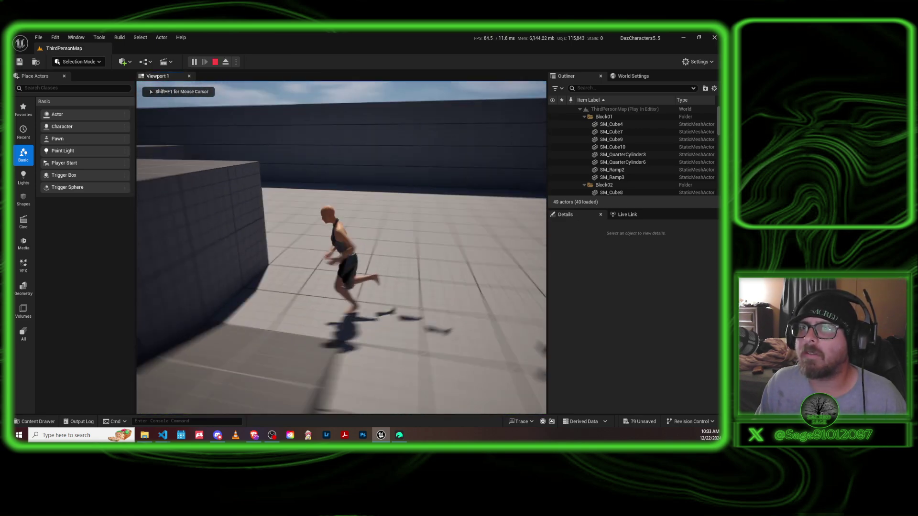
pyautogui.press('s')
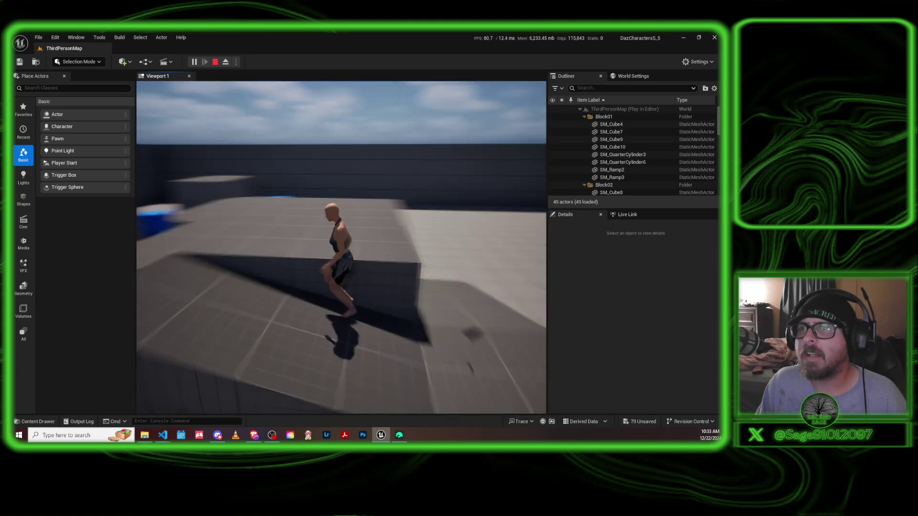
# - Jump the character, run it up the rooftop ramp, and leap onto the lower rooftop
pyautogui.press('space')
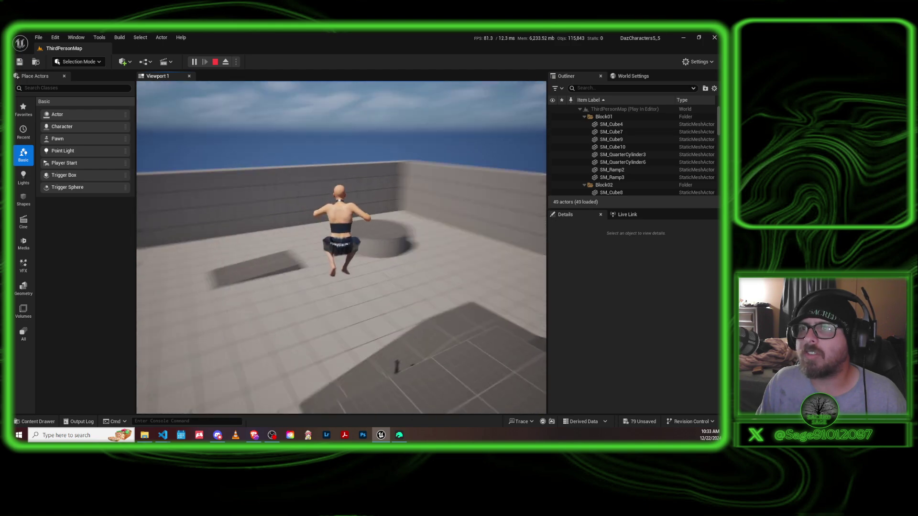
pyautogui.press('s')
pyautogui.press('w')
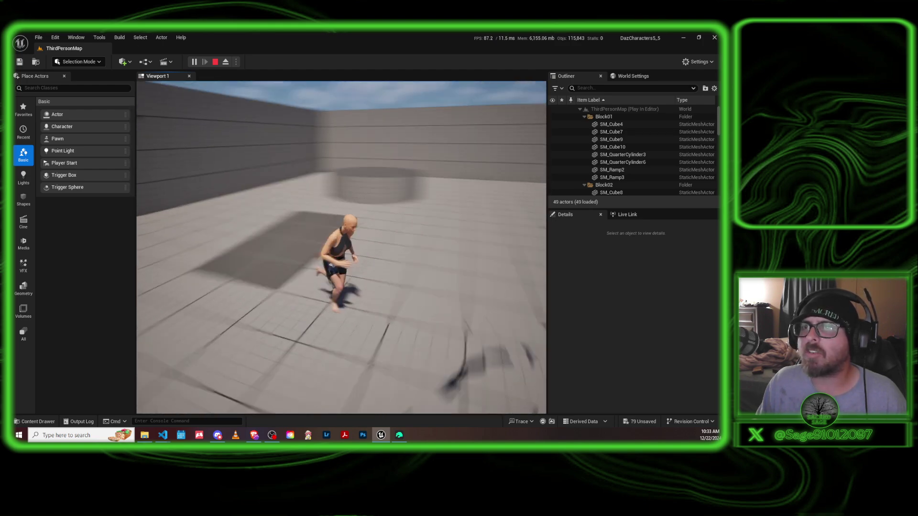
pyautogui.press('space')
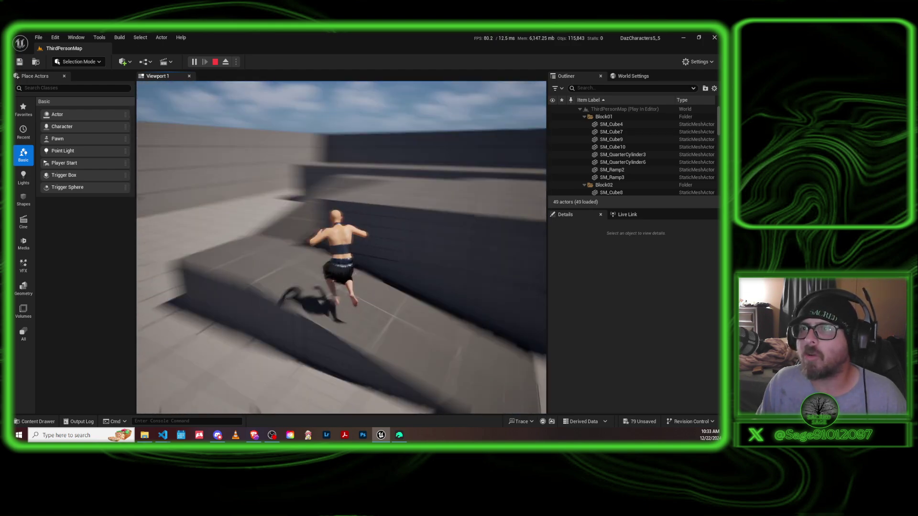